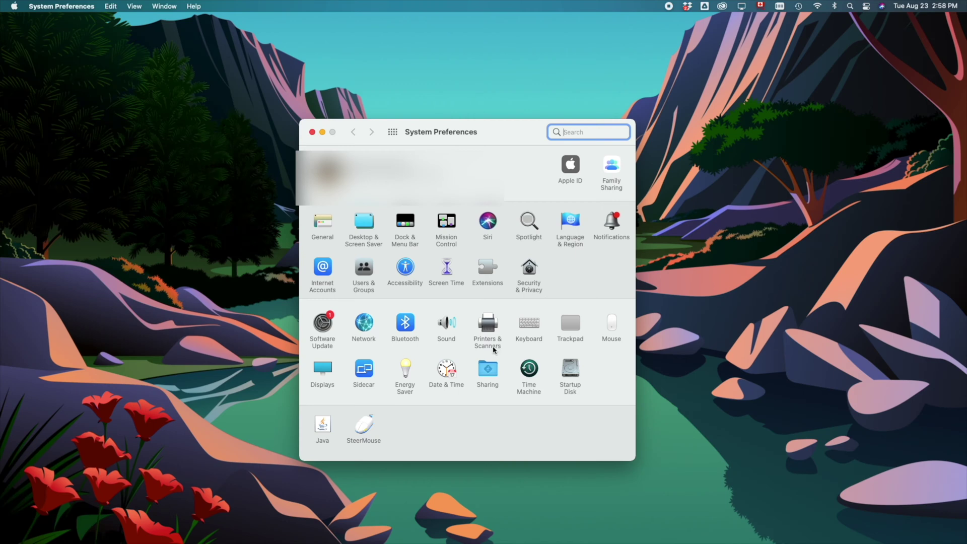
Step: Add the HP DeskJet 2700 series (USB Multifunction) device in Printers & Scanners
left_click(488, 326)
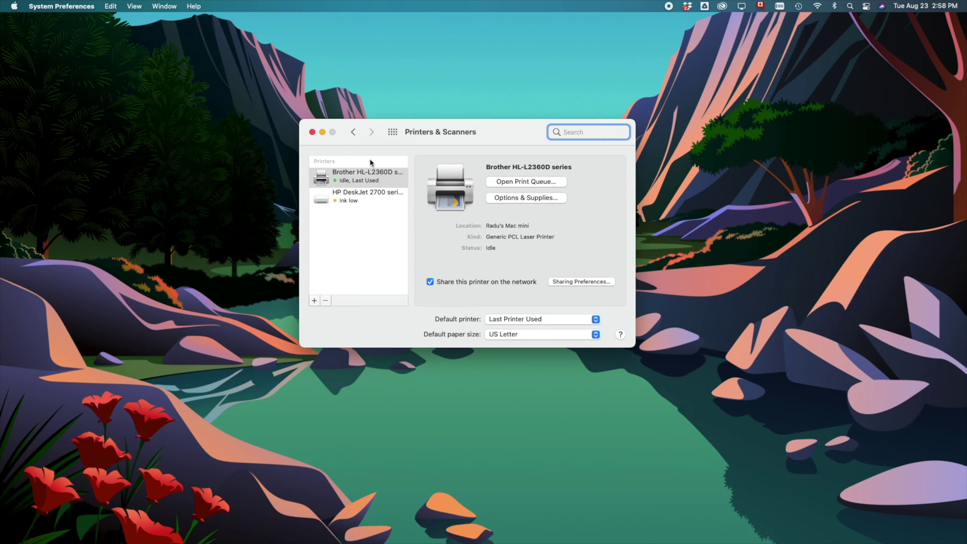
left_click(314, 301)
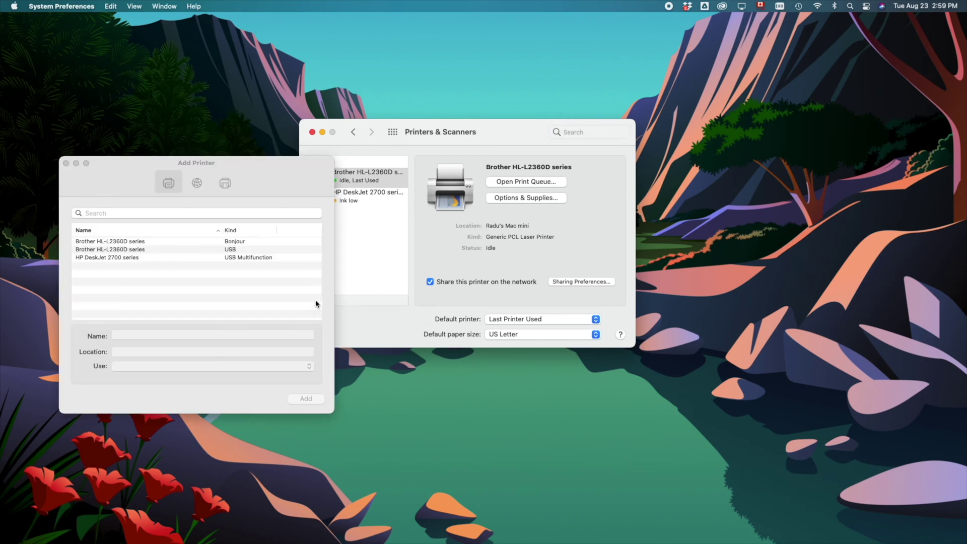
left_click_drag(216, 161, 540, 136)
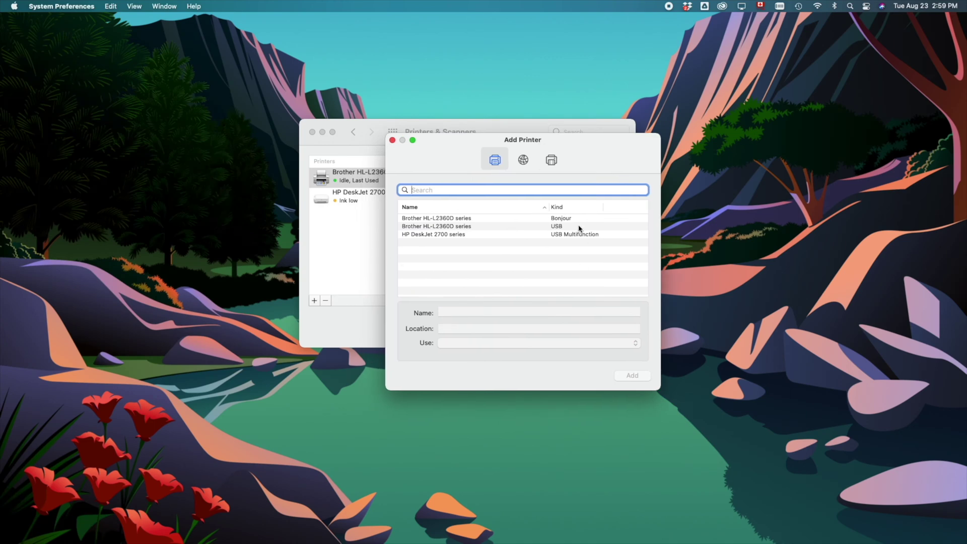
left_click(440, 236)
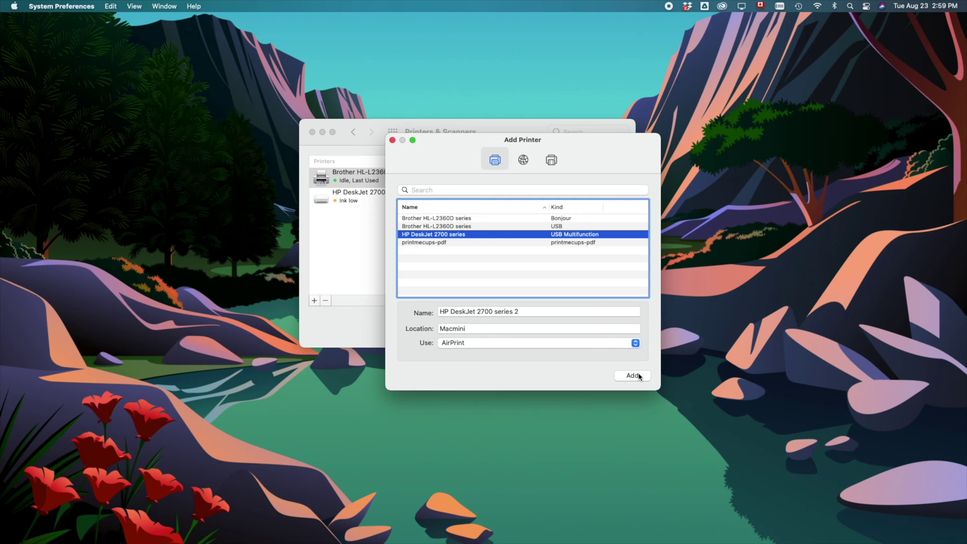
left_click(393, 140)
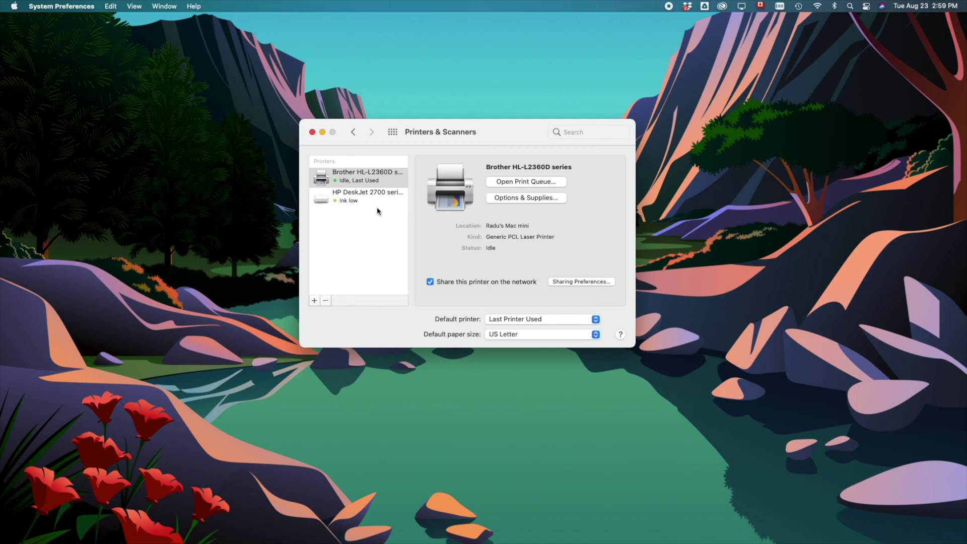
Step: Open the HP DeskJet 2700 series scanner from its Scan tab
left_click(366, 198)
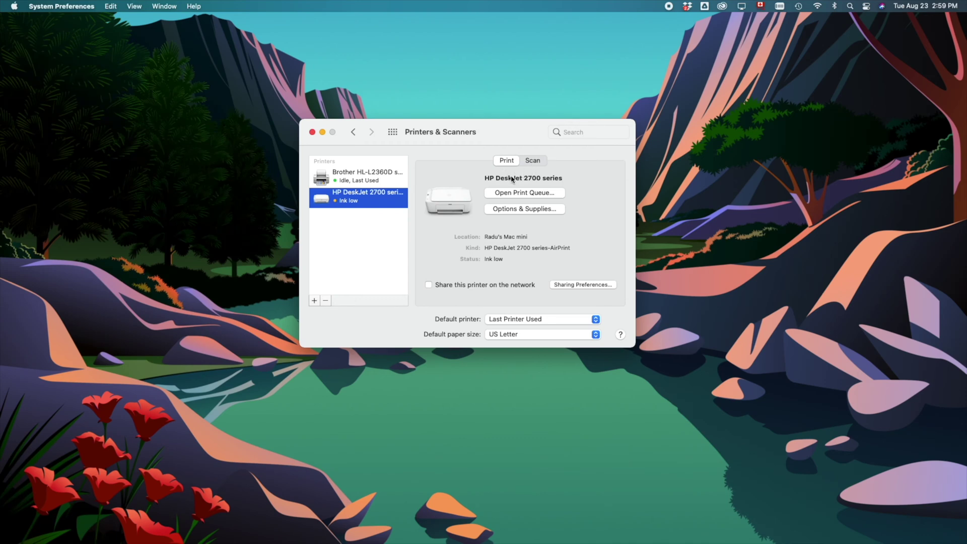
left_click(533, 161)
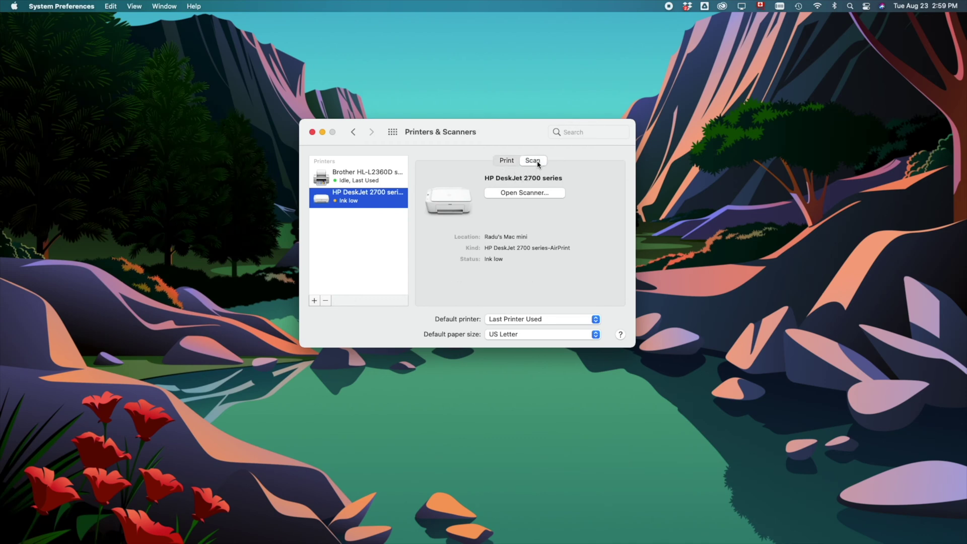
left_click(511, 194)
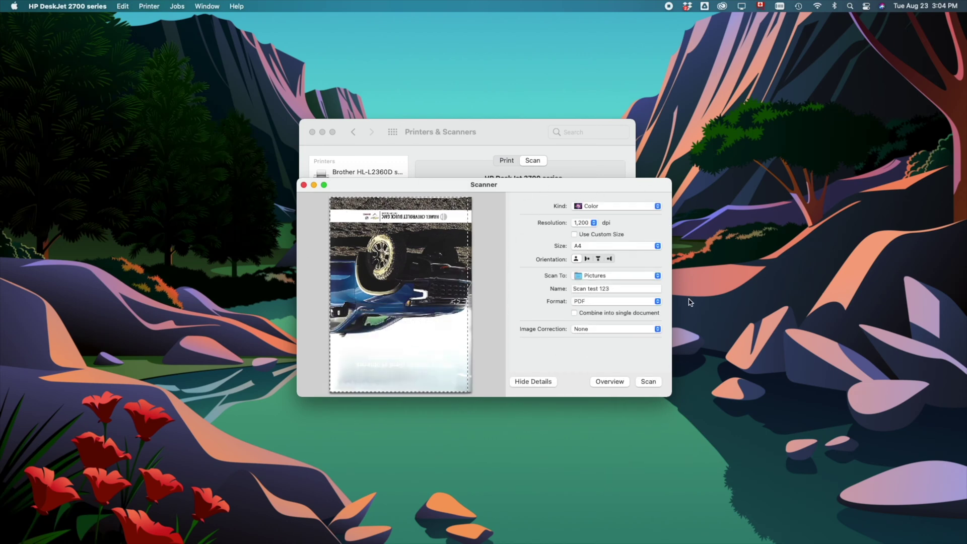
left_click(583, 207)
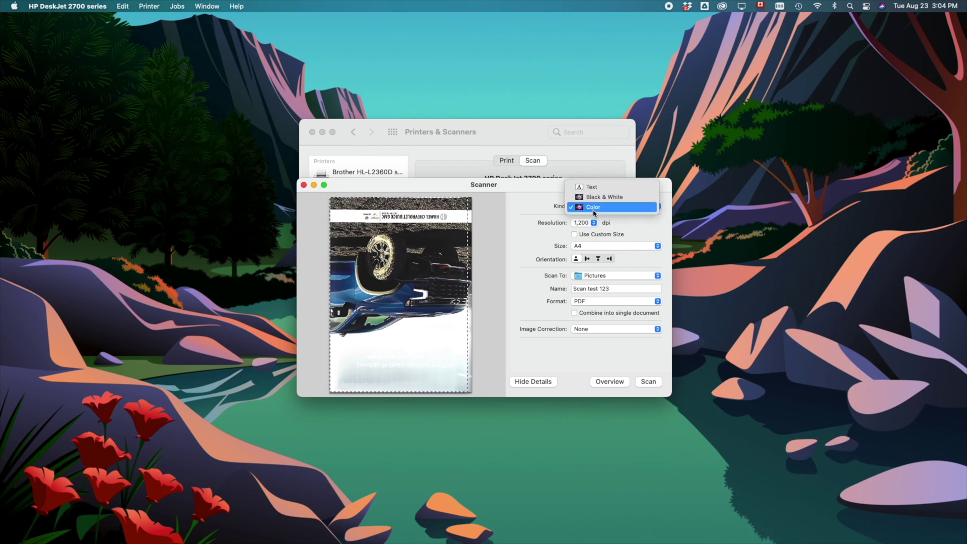
left_click(524, 212)
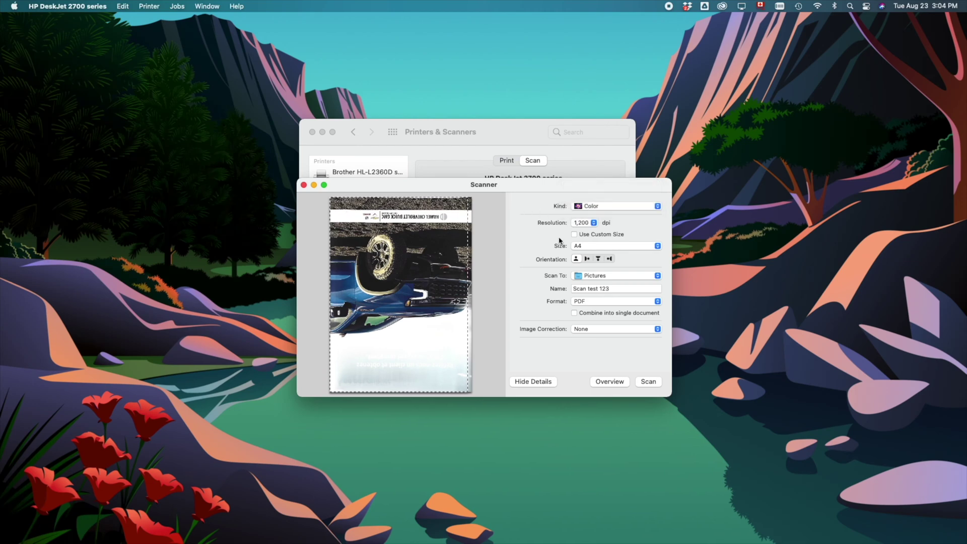
left_click(581, 224)
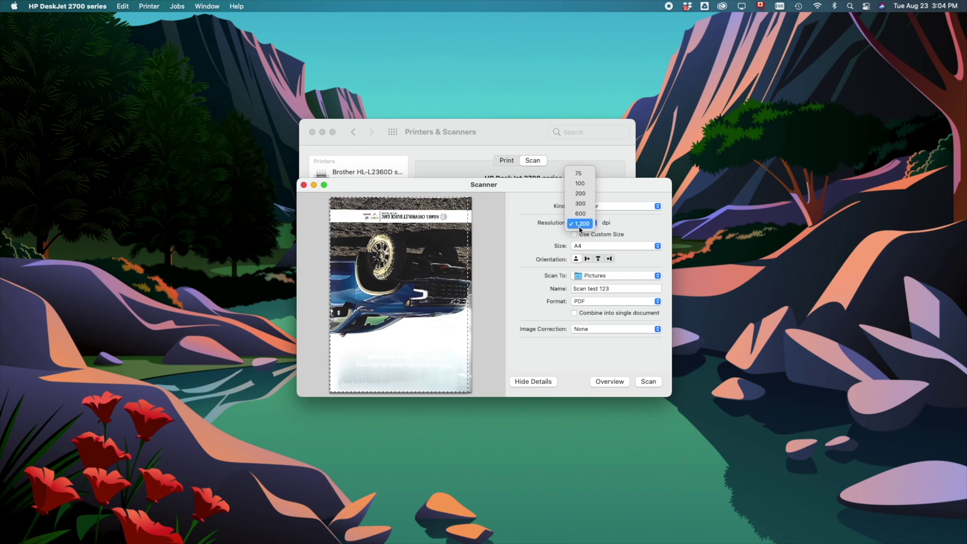
left_click(580, 225)
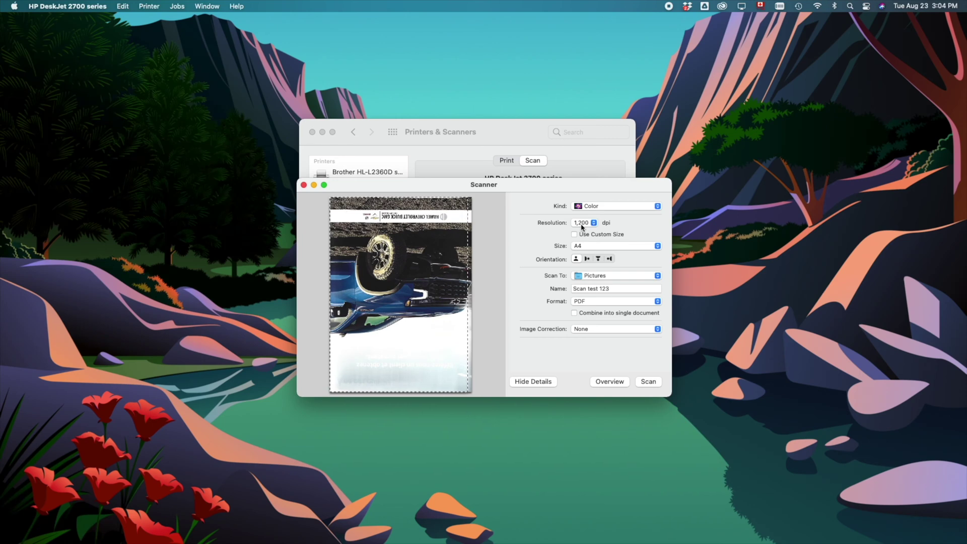
left_click(581, 224)
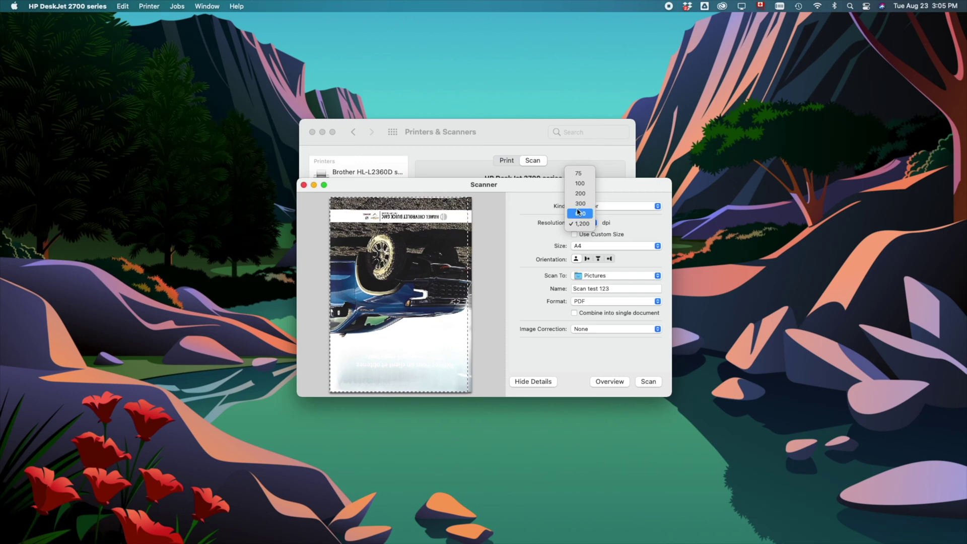
left_click(535, 245)
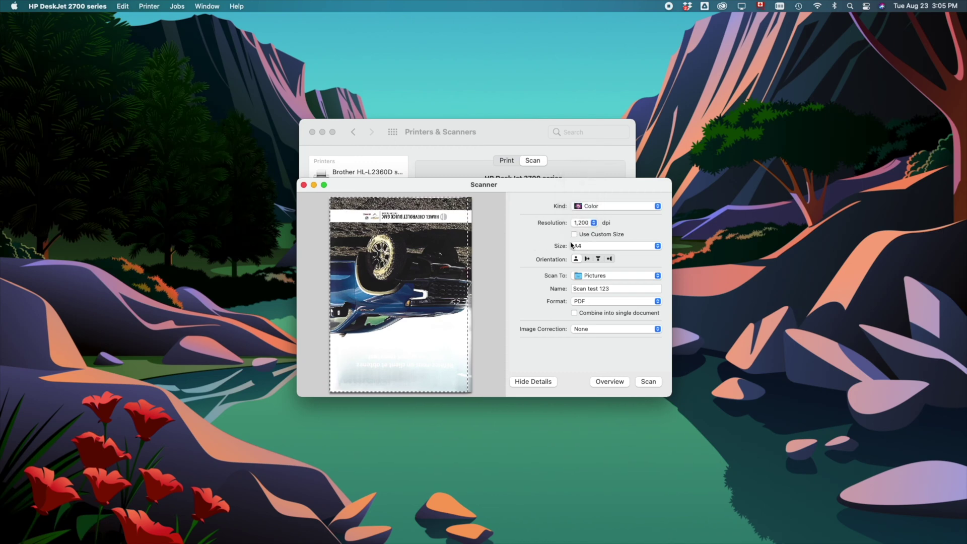
left_click(584, 247)
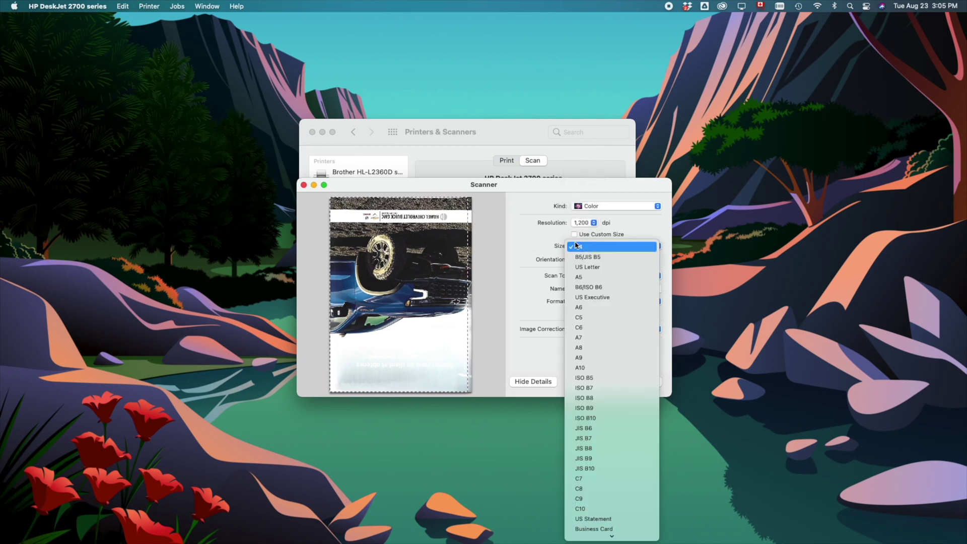
left_click(585, 247)
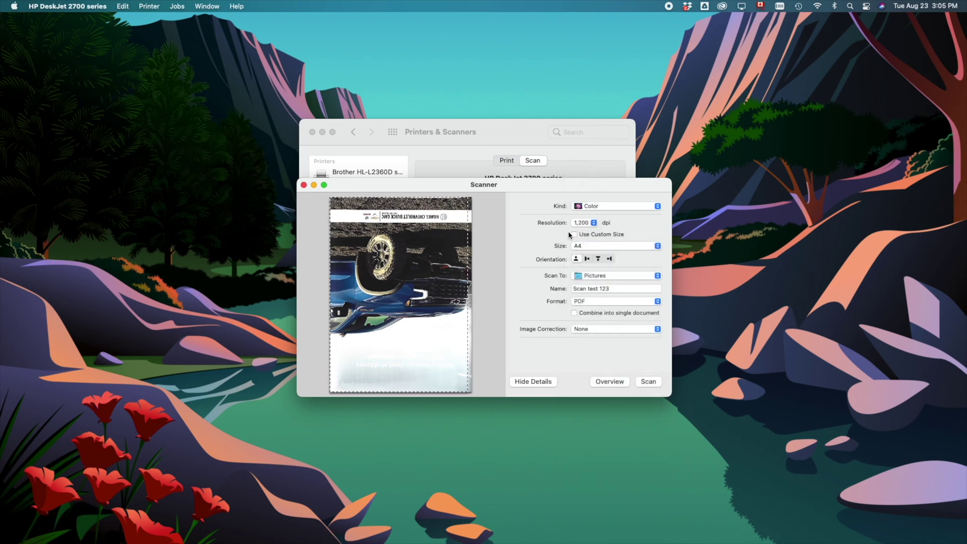
left_click(602, 235)
left_click_drag(472, 391, 425, 270)
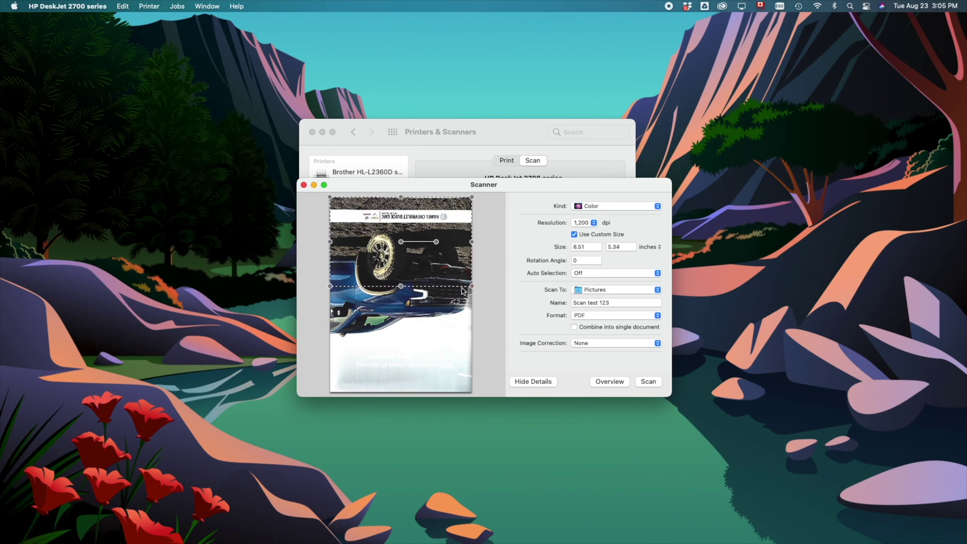
left_click_drag(438, 302, 417, 367)
left_click_drag(433, 328, 475, 393)
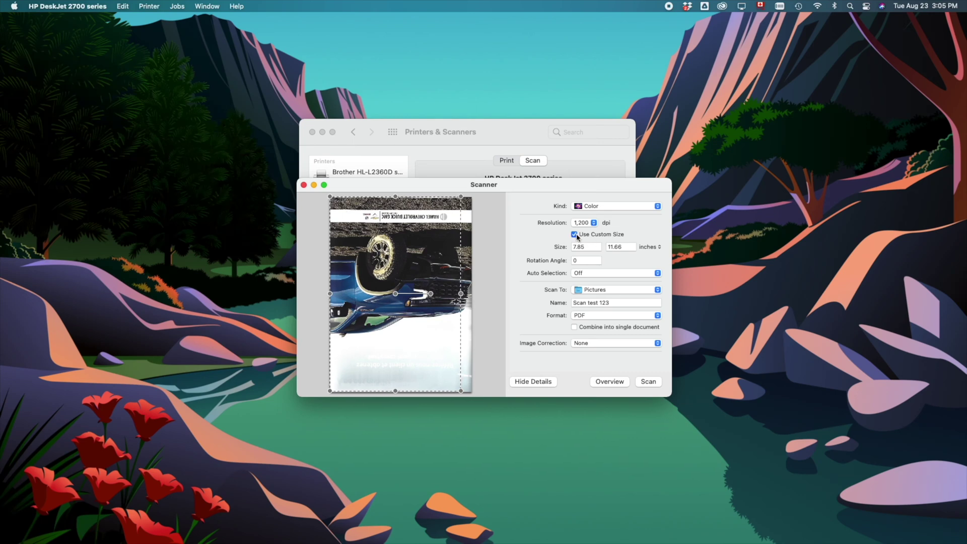
left_click(575, 235)
left_click(595, 248)
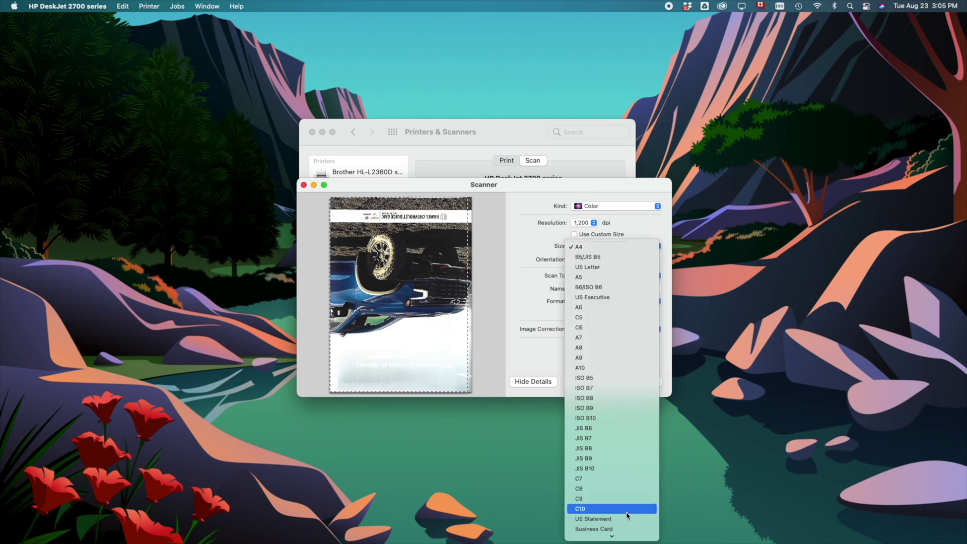
left_click(584, 249)
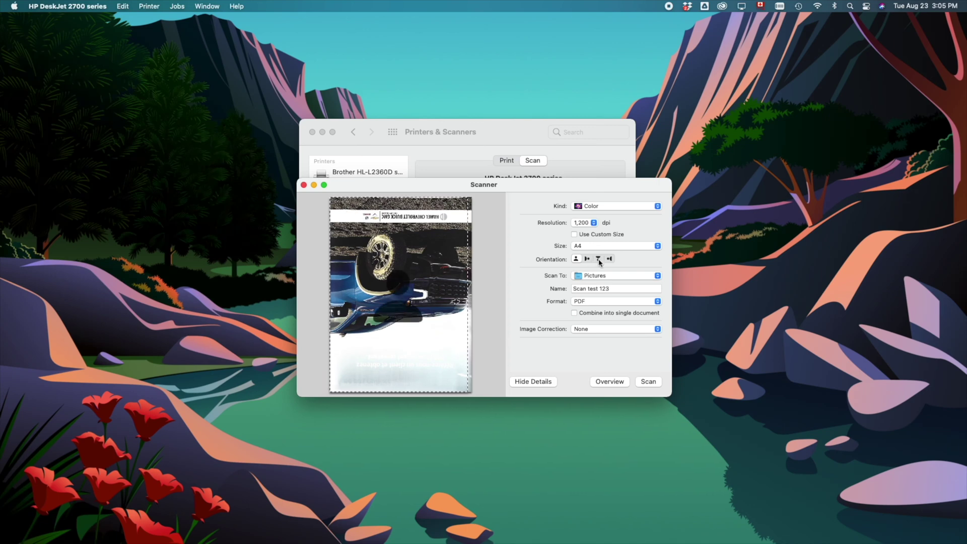
Step: Flip the scan orientation upside down and keep Pictures as the save destination
left_click(599, 259)
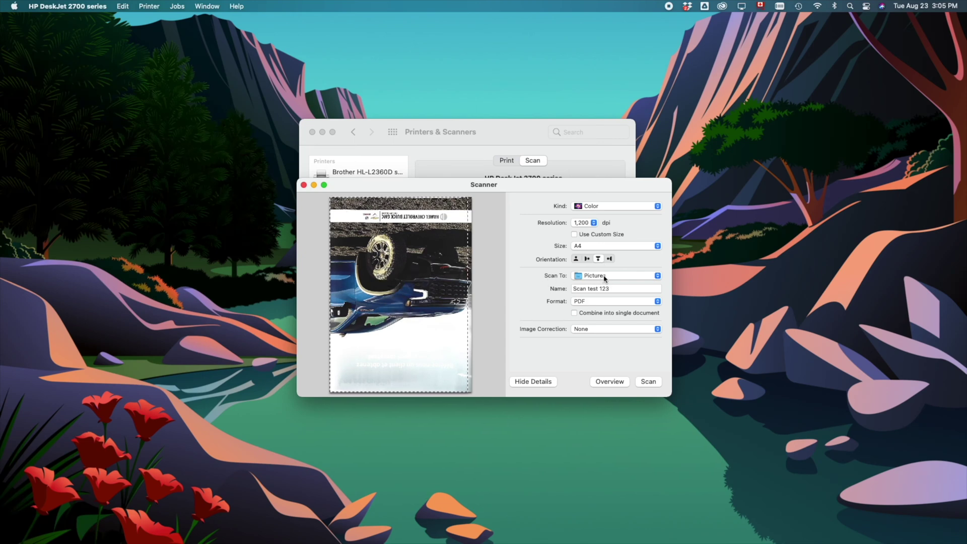
left_click(639, 280)
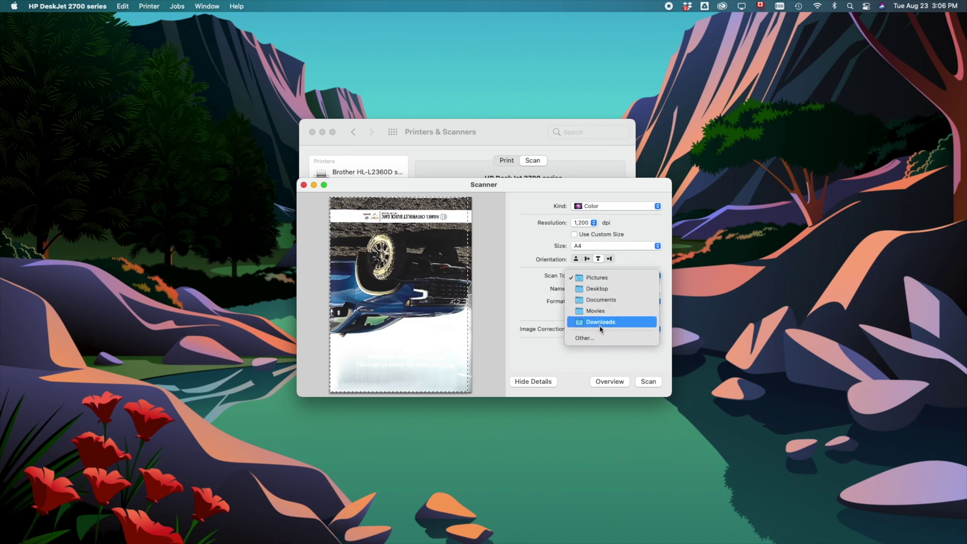
left_click(537, 299)
Step: Rename the scan from 'Scan test 123' to 'hello my scanner'
left_click(585, 291)
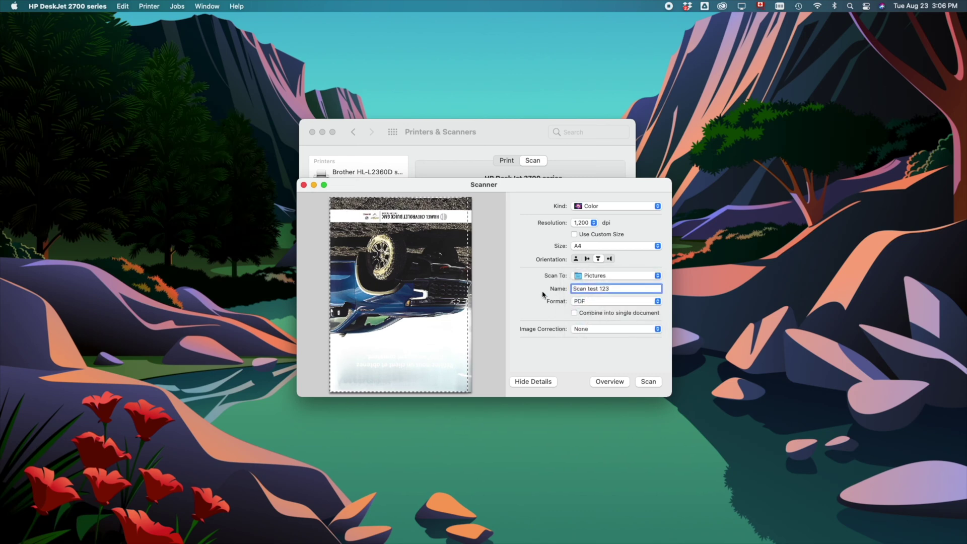
left_click_drag(618, 290, 559, 287)
key("BackSpace")
type("hello my scanner")
Step: Leave the scan's file format set to PDF
left_click(581, 304)
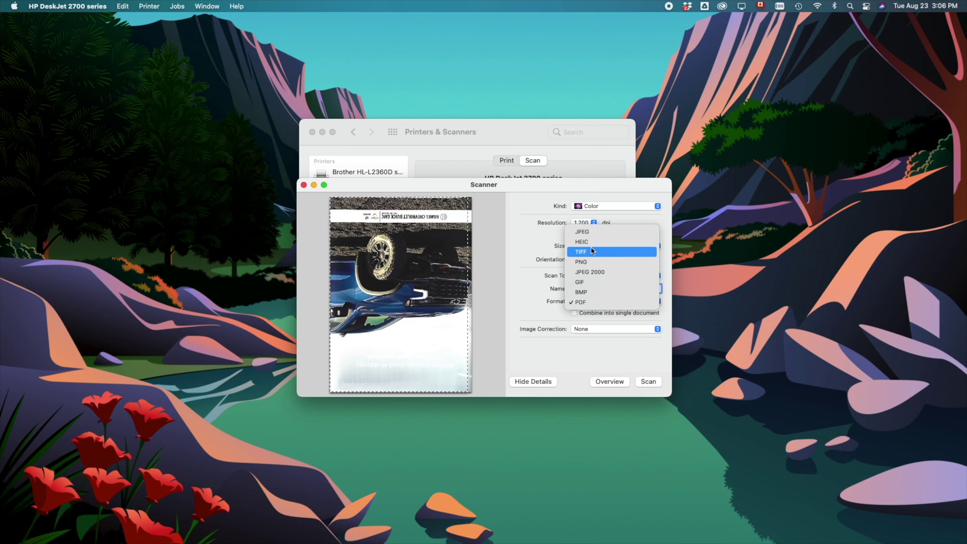
left_click(584, 305)
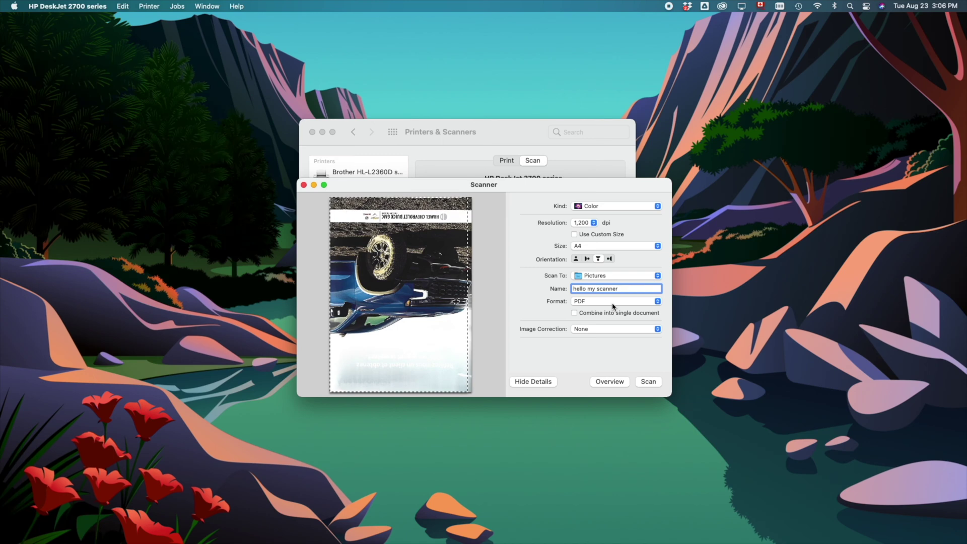
left_click(613, 305)
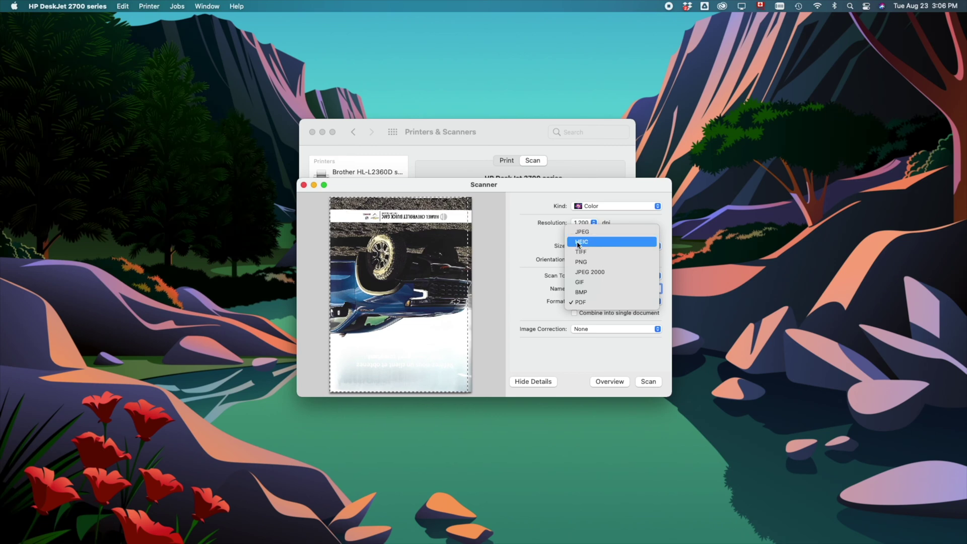
left_click(535, 312)
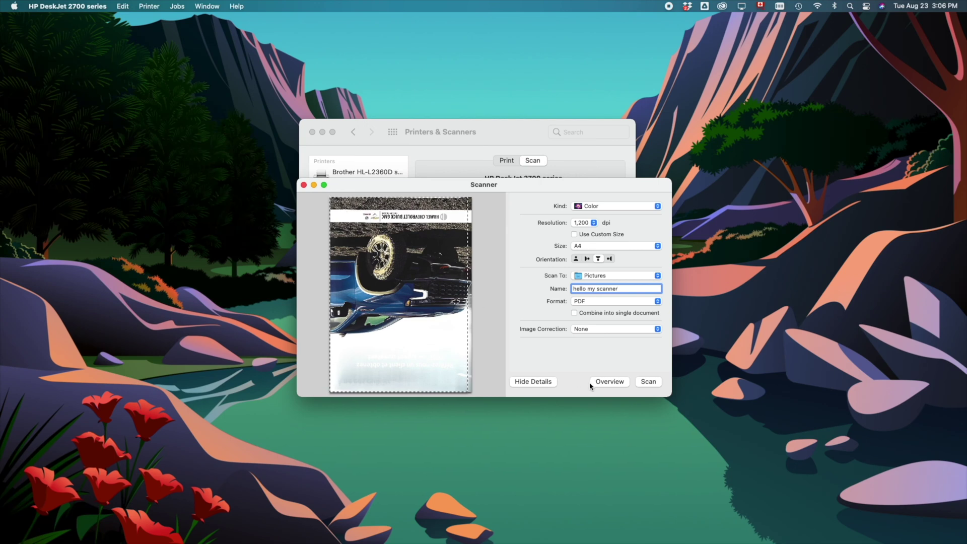
Step: Begin scanning the flyer as 'hello my scanner' at 1,200 dpi
left_click(649, 381)
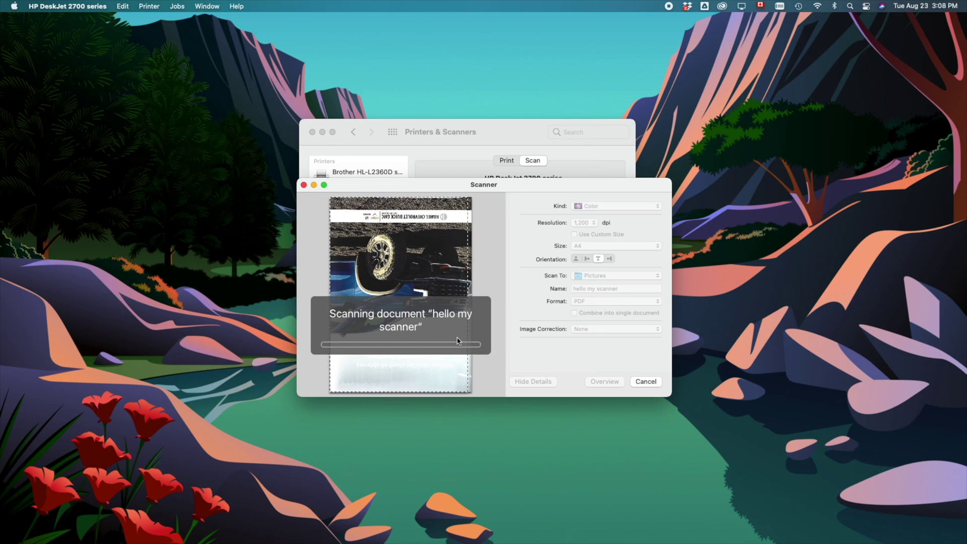
Step: Cancel the 1,200 dpi scan, set resolution to 75 dpi, and scan again
left_click(654, 385)
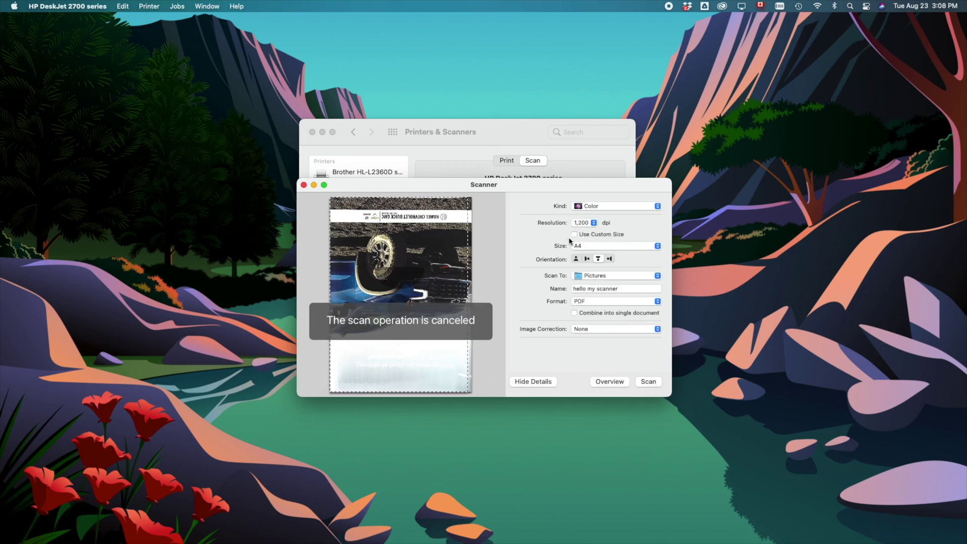
left_click(588, 223)
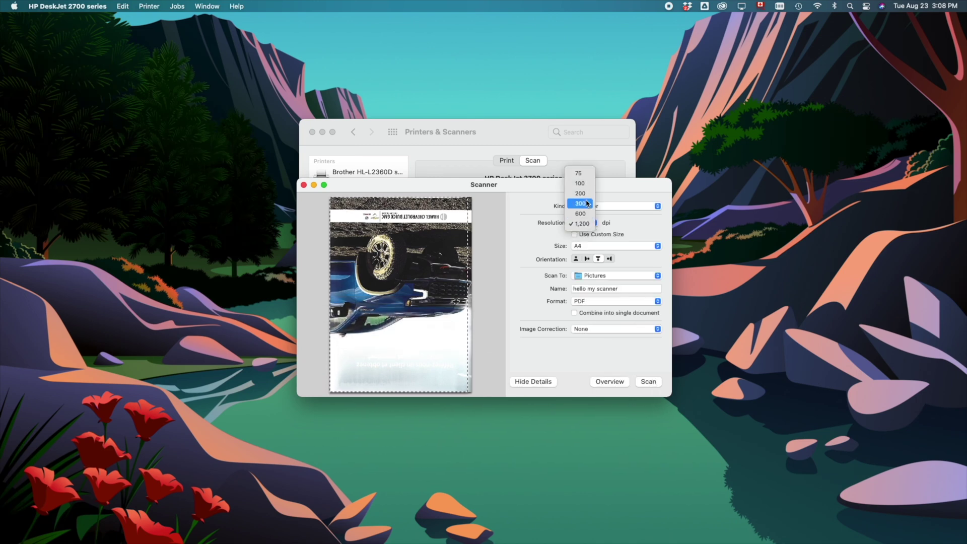
left_click(584, 203)
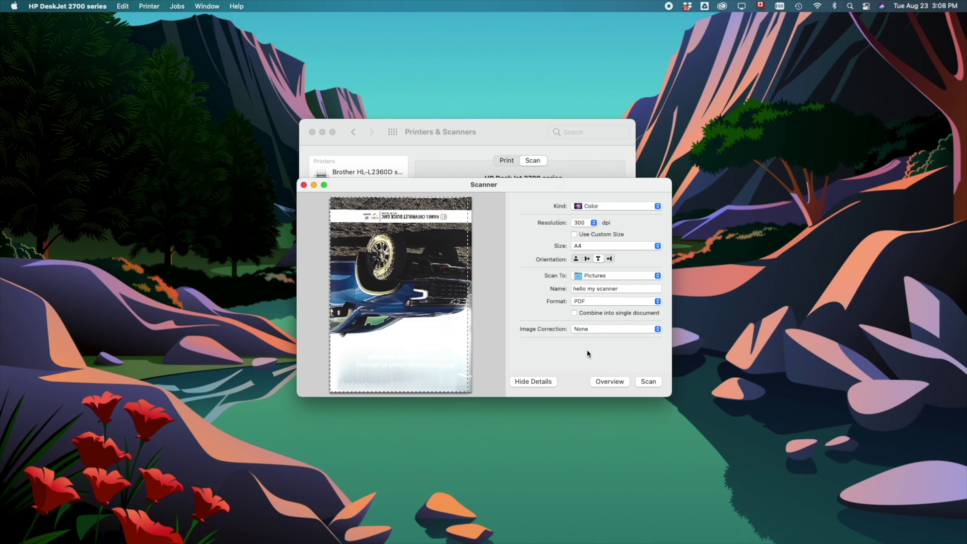
left_click(574, 221)
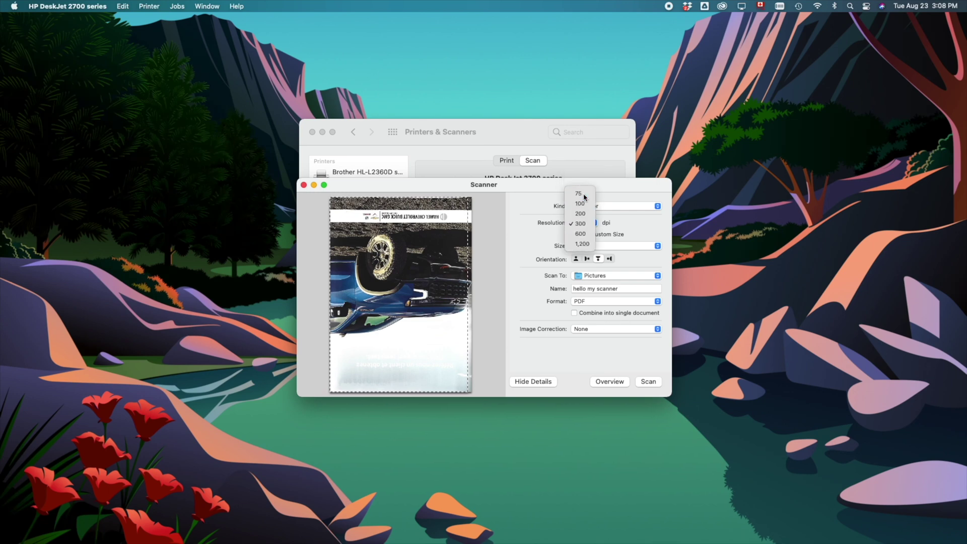
left_click(579, 193)
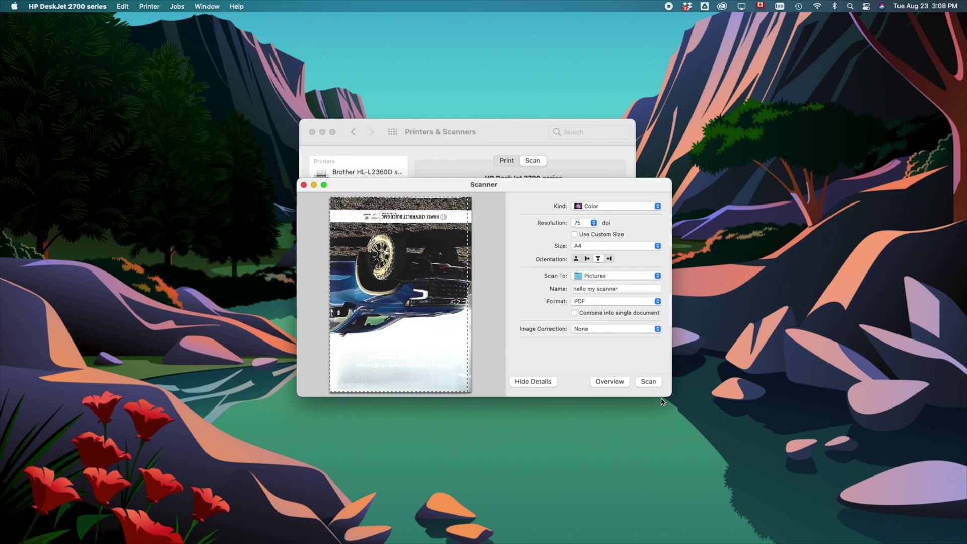
left_click(649, 382)
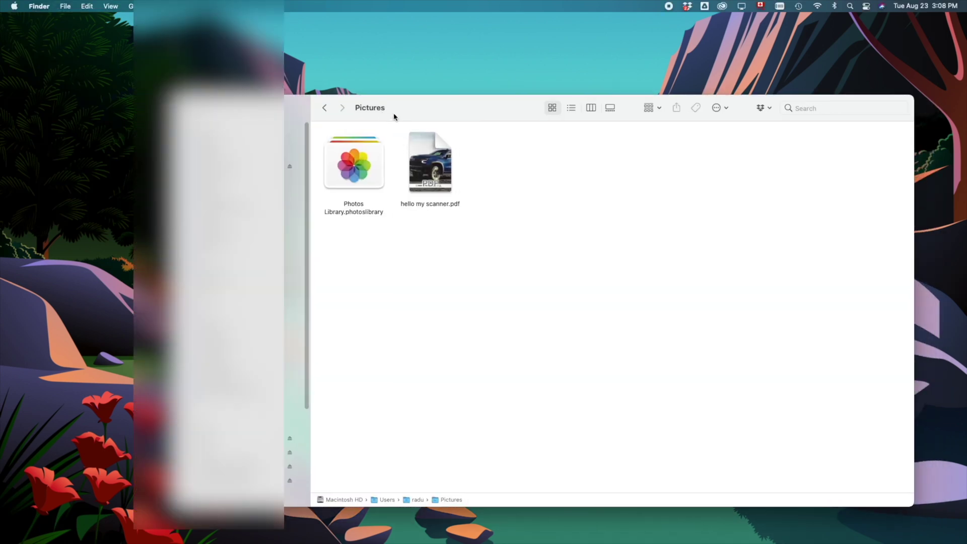
Step: Select hello my scanner.pdf in the Finder Pictures folder
left_click(440, 162)
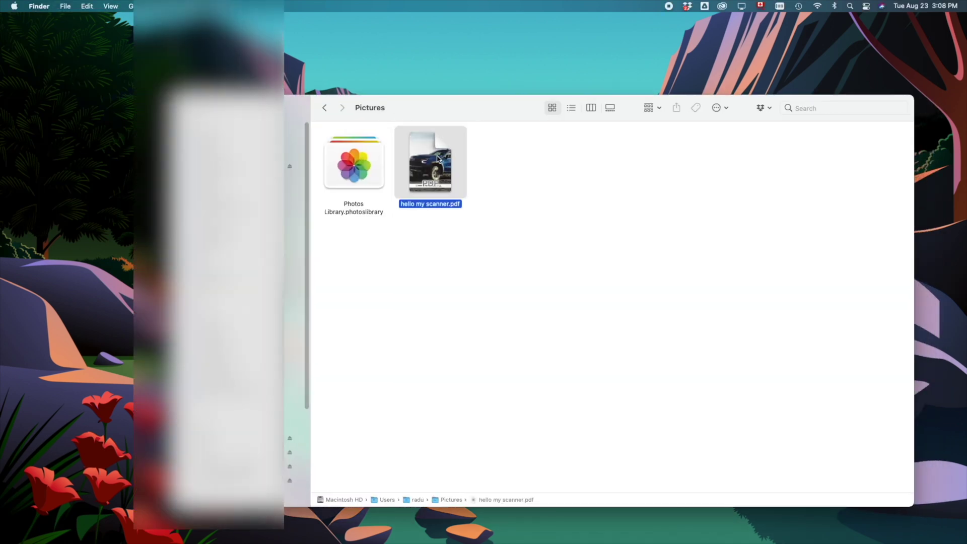
Step: Open hello my scanner.pdf in Preview and scroll over the Chevrolet truck flyer page
double_click(440, 164)
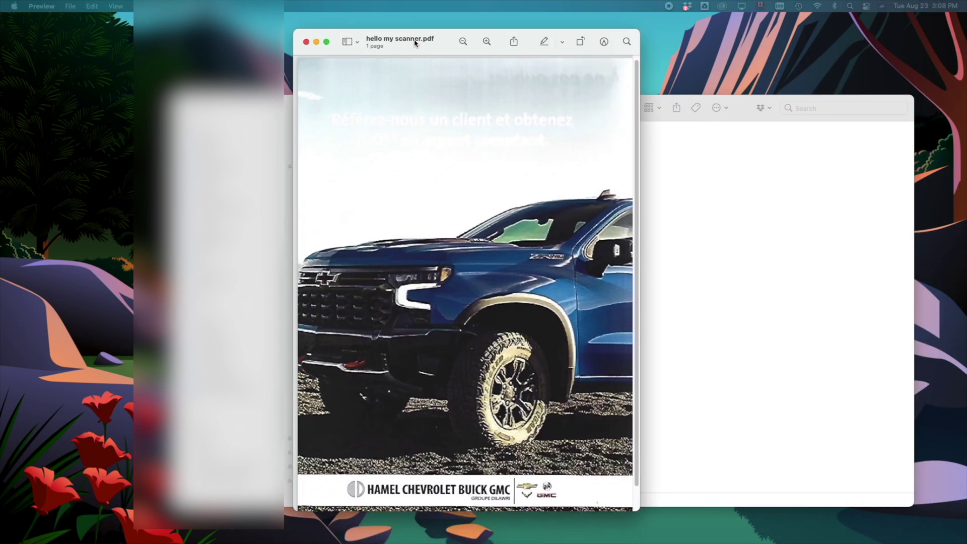
scroll(463, 323, "down", 2)
scroll(463, 324, "up", 2)
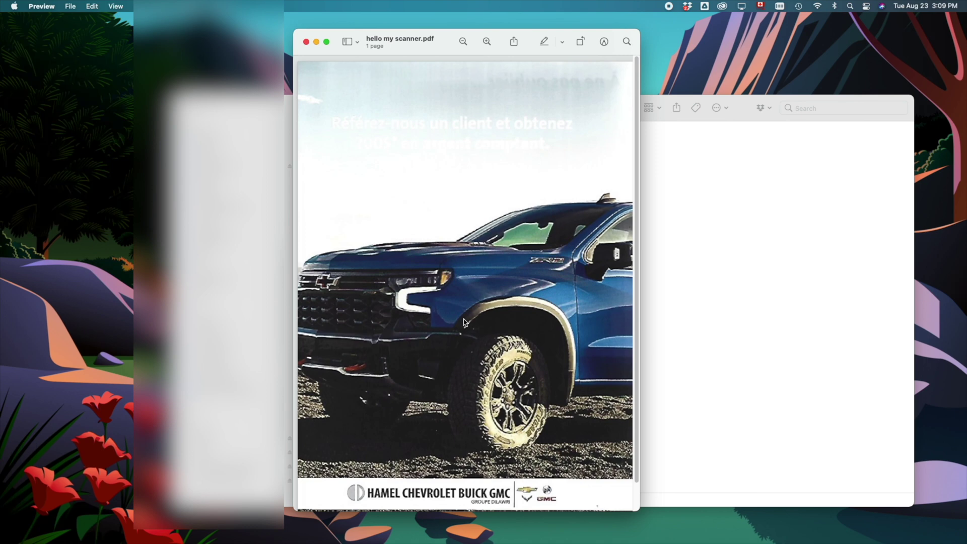
scroll(465, 322, "down", 2)
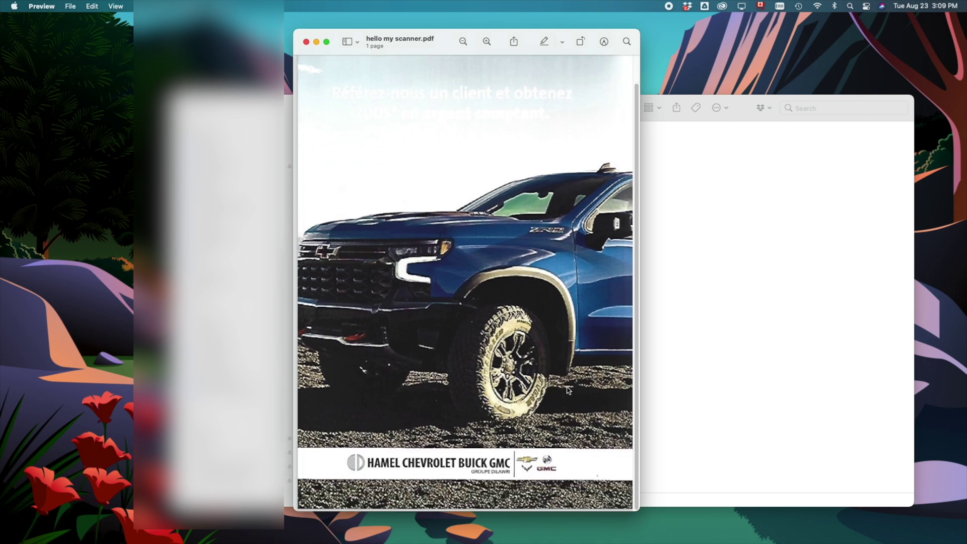
scroll(564, 282, "up", 2)
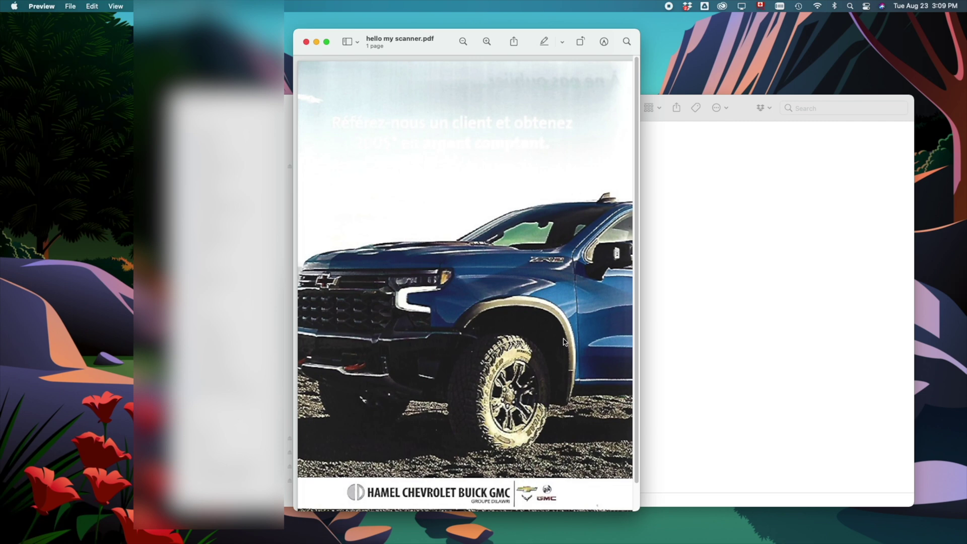
scroll(556, 341, "down", 2)
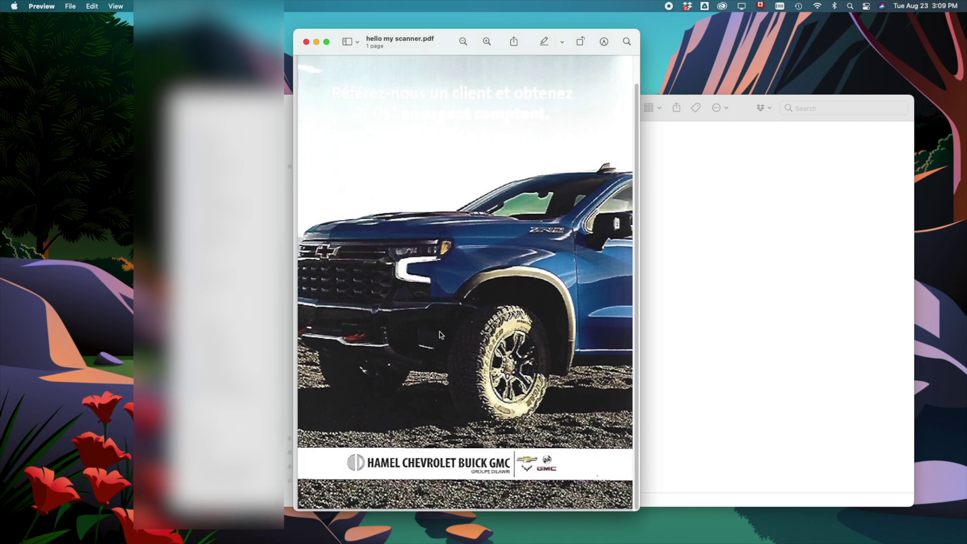